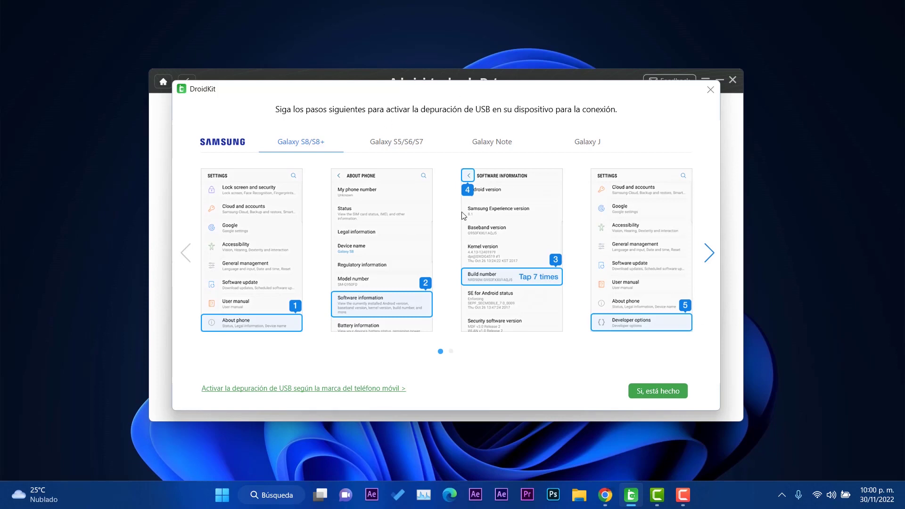
Step: Look through the USB debugging instructions for the different Samsung Galaxy model groups
click(381, 145)
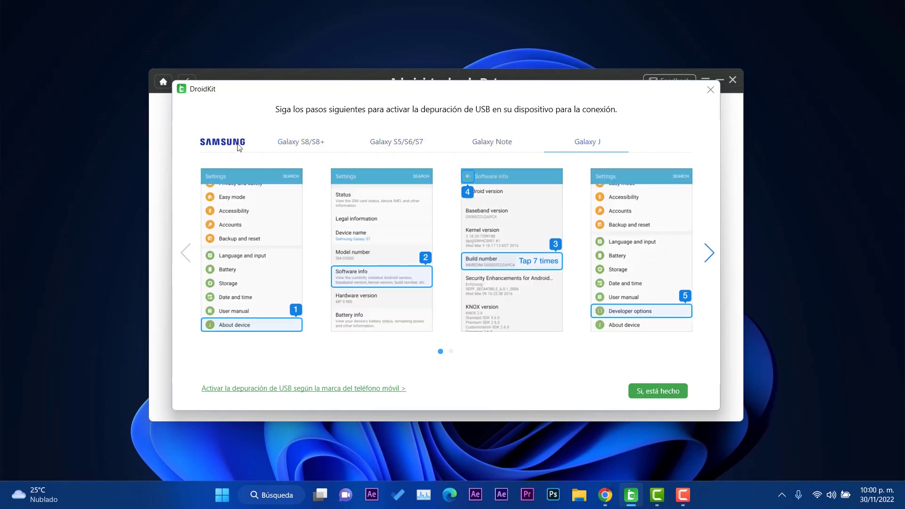
click(308, 144)
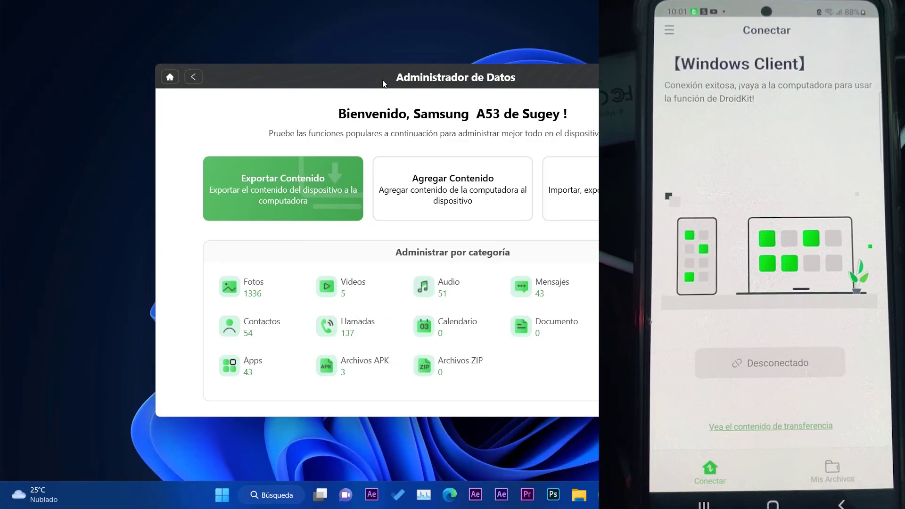
drag(377, 81, 246, 89)
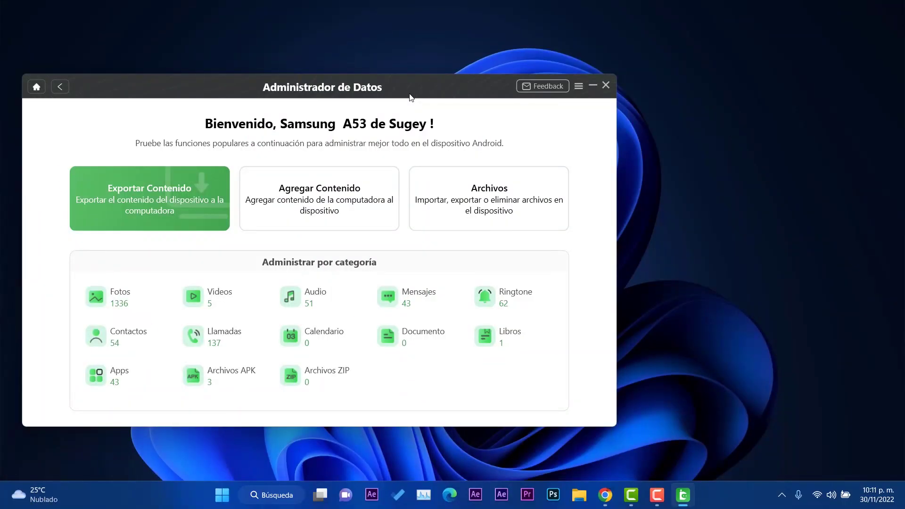
drag(345, 91, 413, 92)
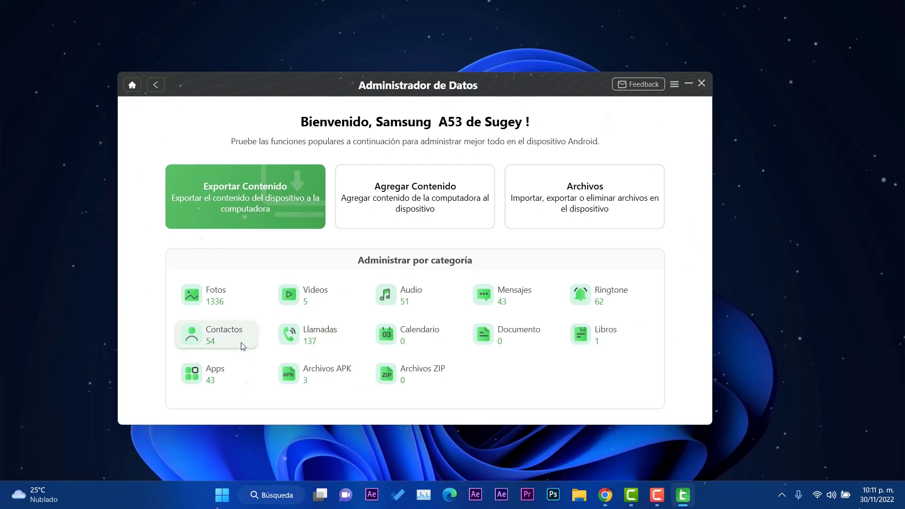
Step: Export only the Fotos category from the phone to the computer, excluding all other content categories
click(236, 196)
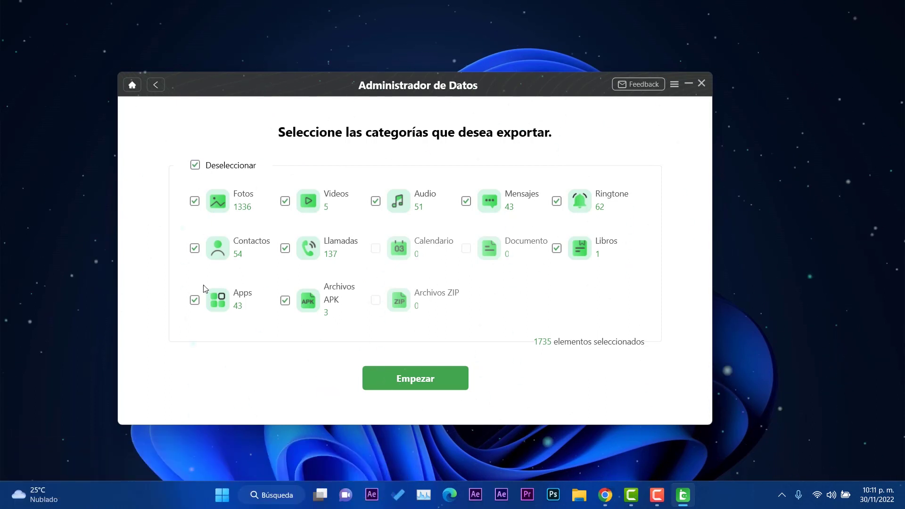
click(195, 300)
click(195, 248)
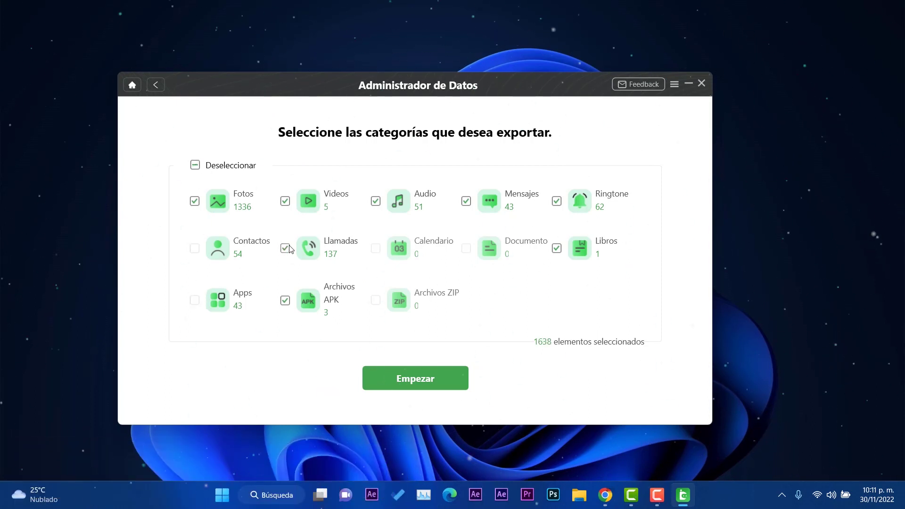
click(285, 301)
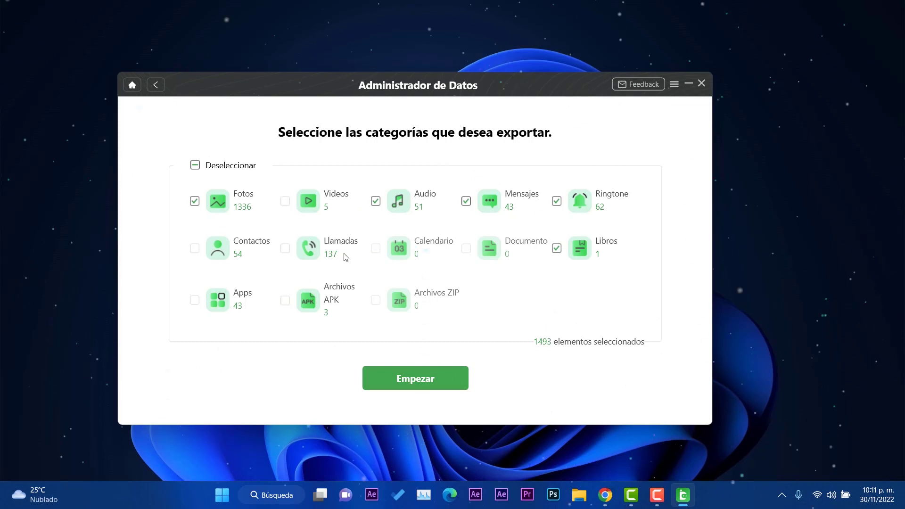
click(466, 201)
click(556, 201)
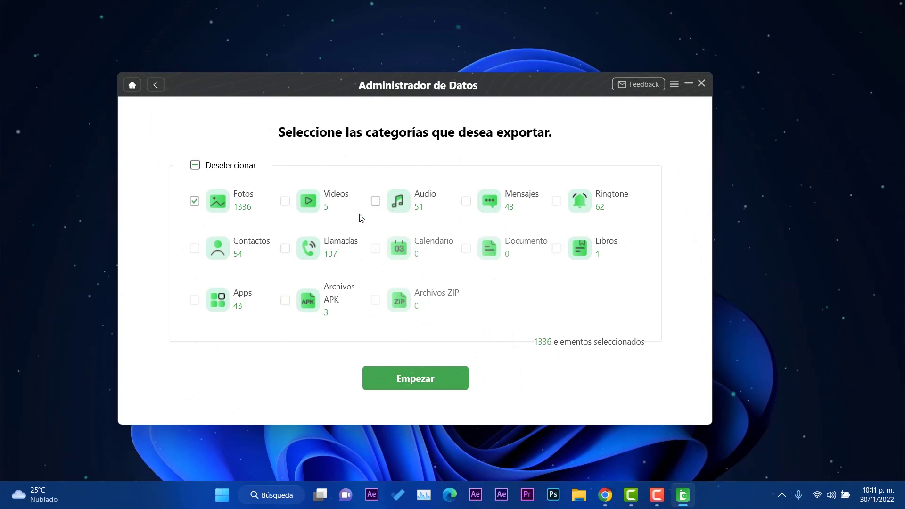
click(420, 379)
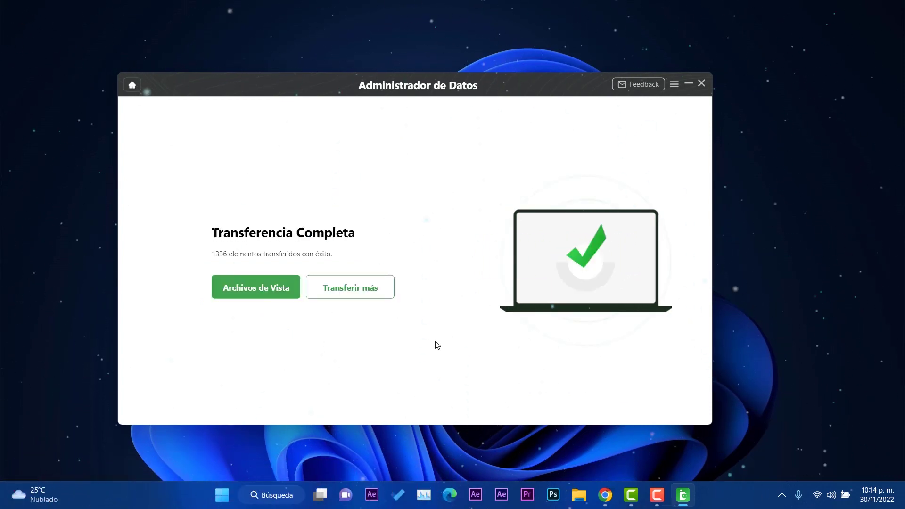
Step: Open the exported files and browse the photos in the Camera subfolder of Fotos
click(262, 290)
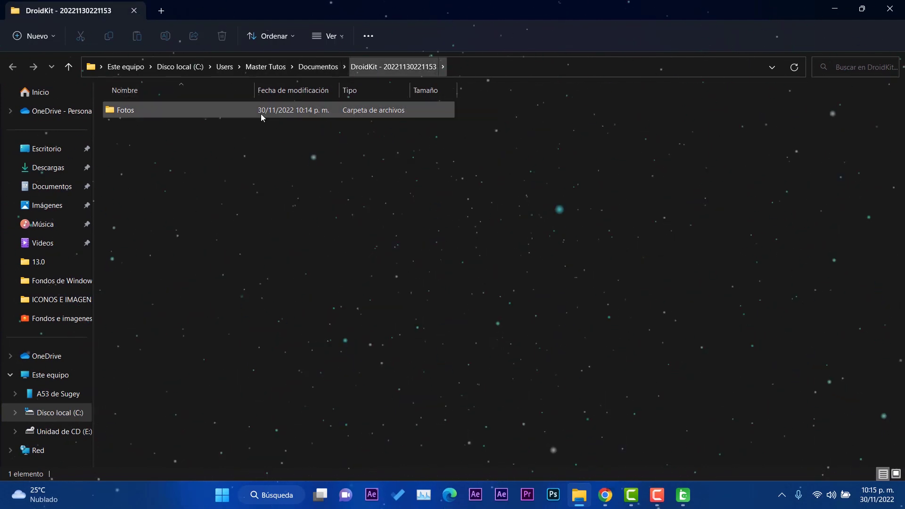
double_click(140, 111)
double_click(143, 112)
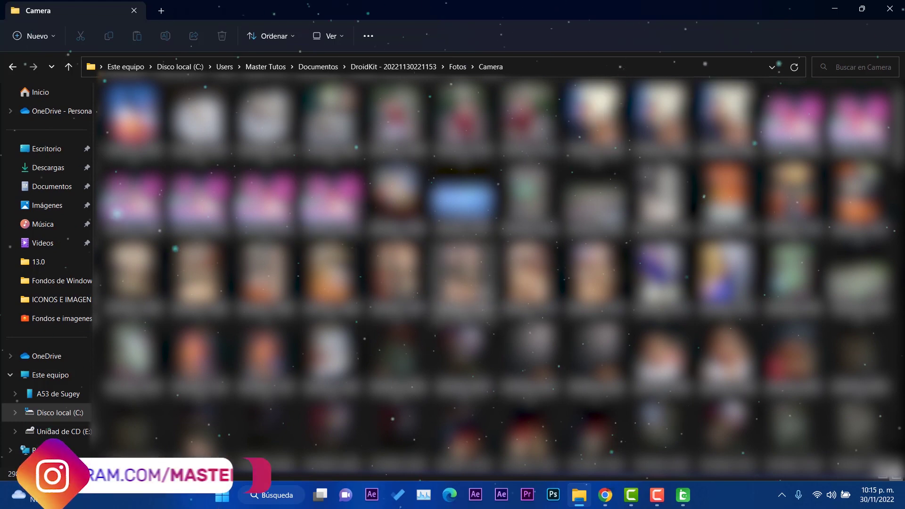
scroll(500, 269, down, 3)
scroll(497, 269, down, 10)
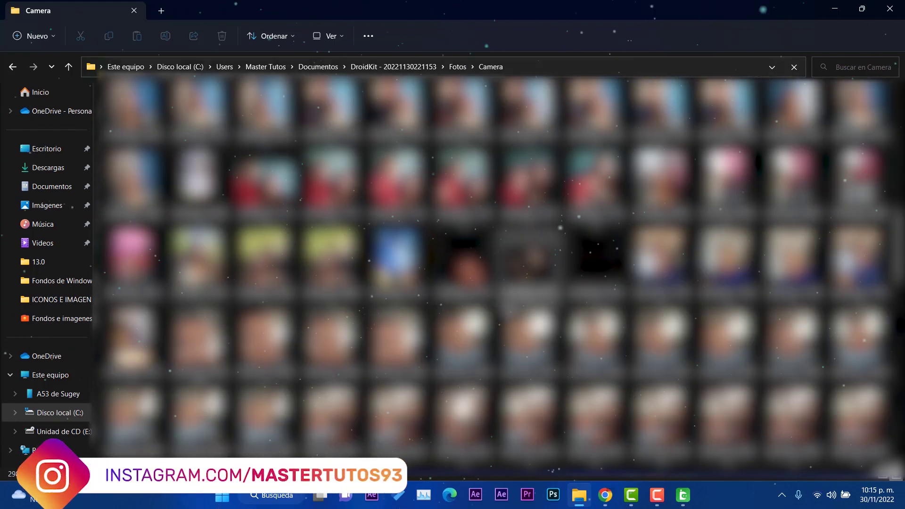
scroll(497, 268, up, 5)
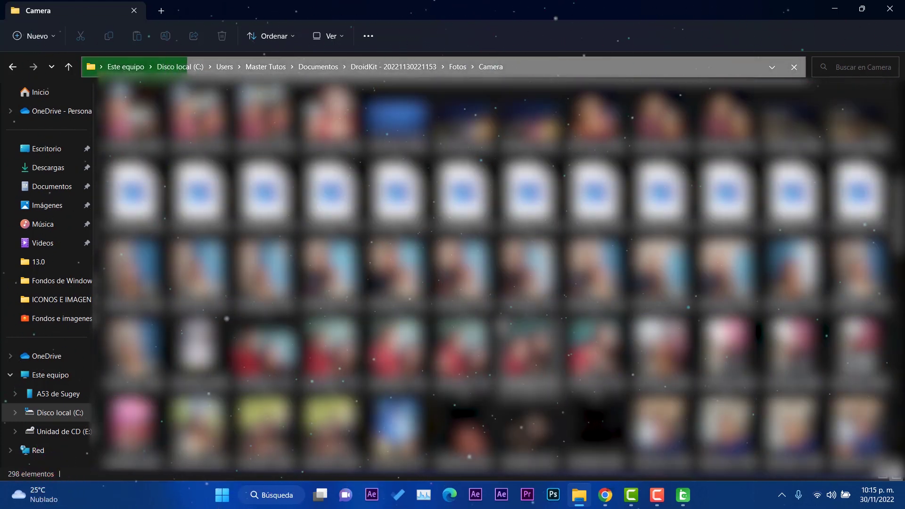
key(alt+Up)
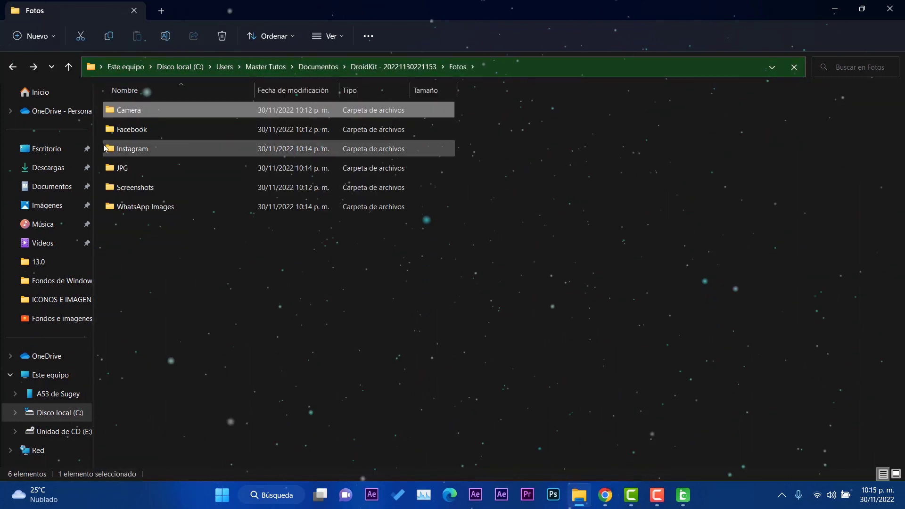
Step: Check the contents of the exported Facebook, Instagram, JPG, Screenshots and WhatsApp Images folders
double_click(148, 132)
key(alt+Up)
click(140, 151)
double_click(140, 151)
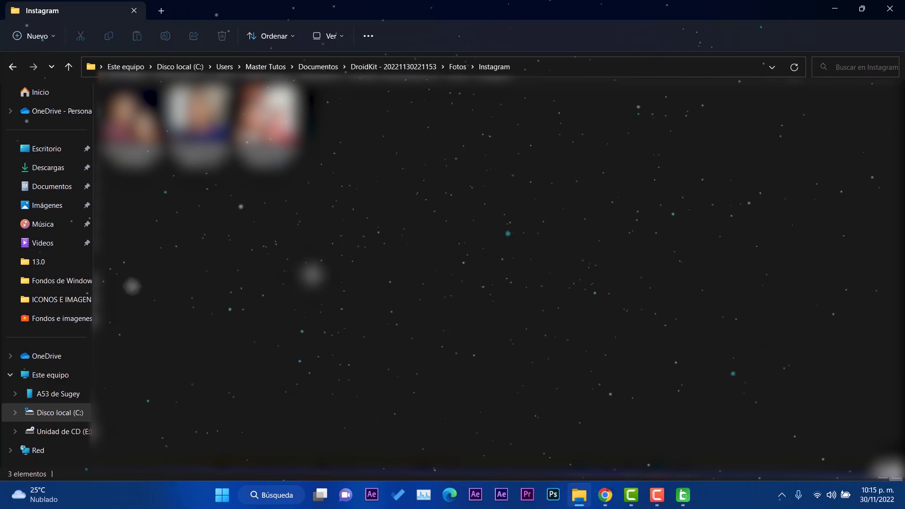
key(alt+Up)
key(Return)
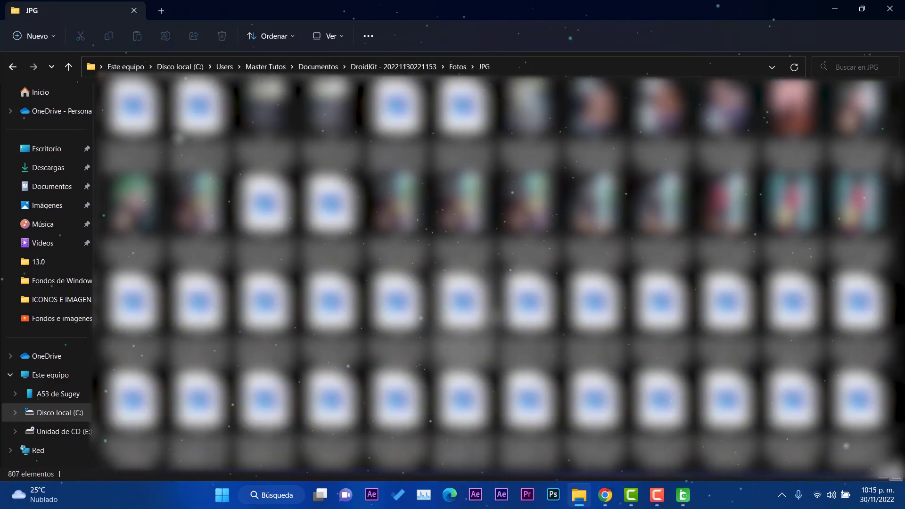
key(alt+Up)
key(Down)
key(Return)
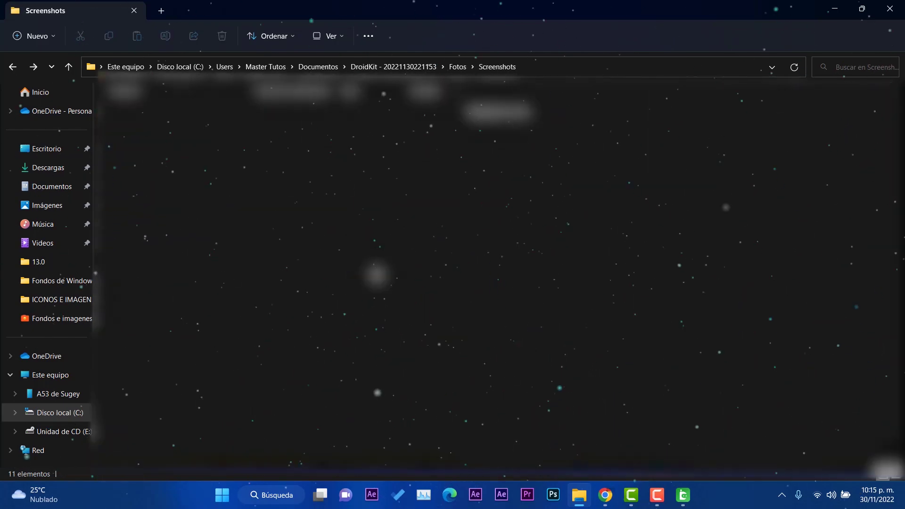
key(alt+Up)
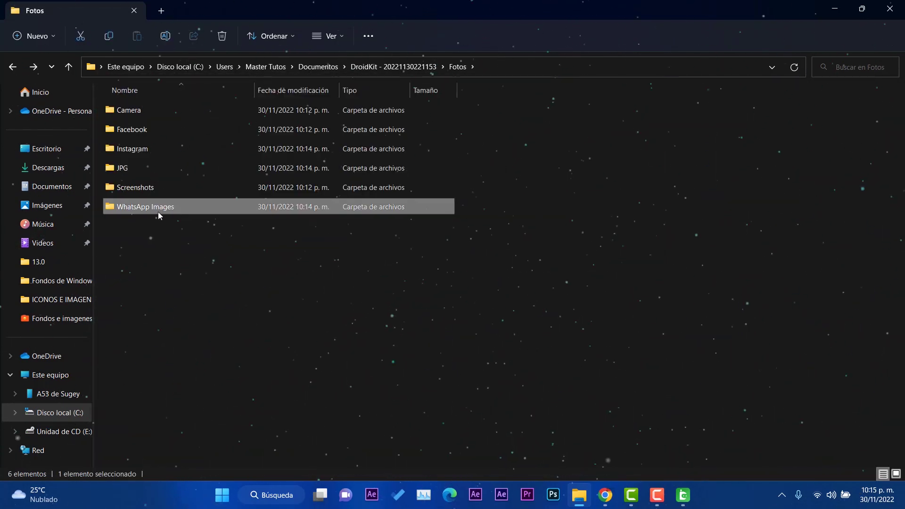
double_click(157, 211)
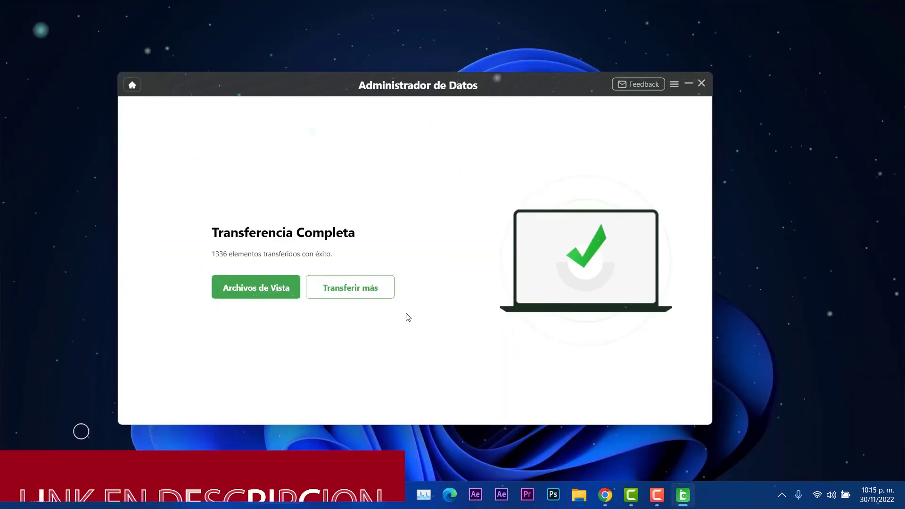
Step: Return to the device overview and open the Fotos category for individual management
click(360, 294)
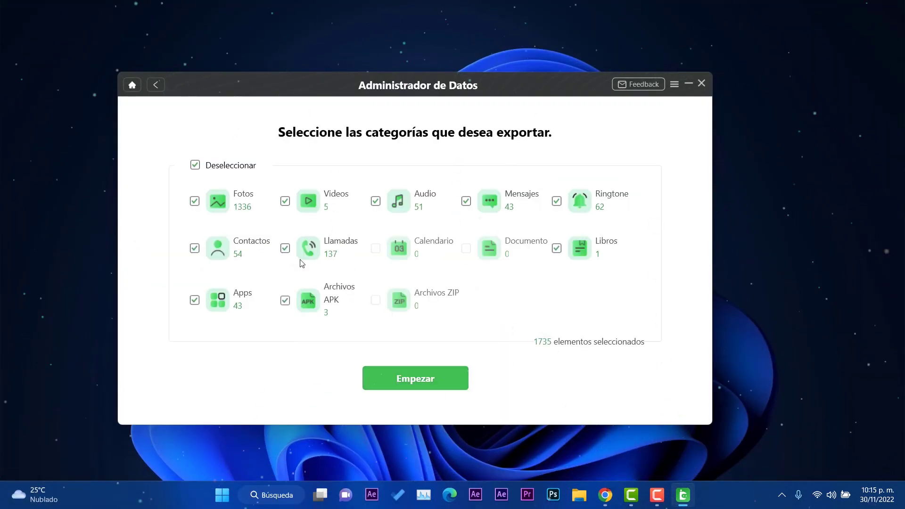
click(153, 81)
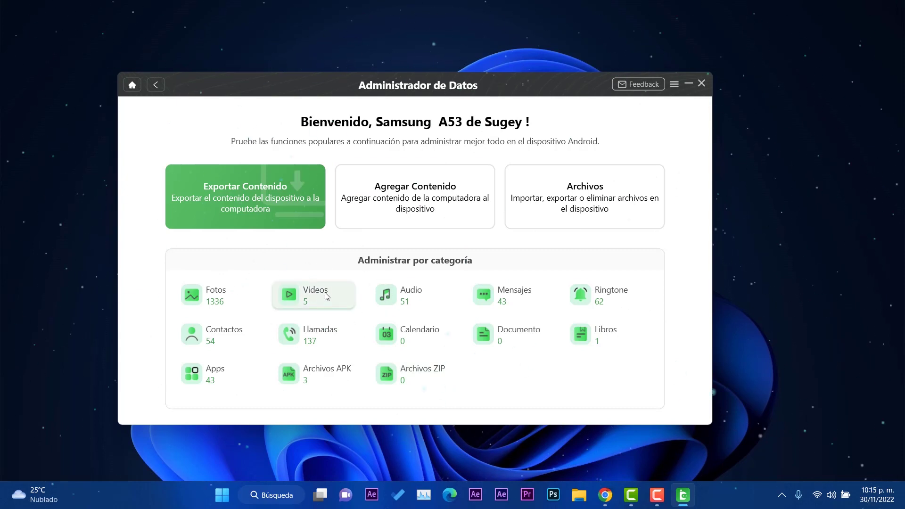
click(213, 297)
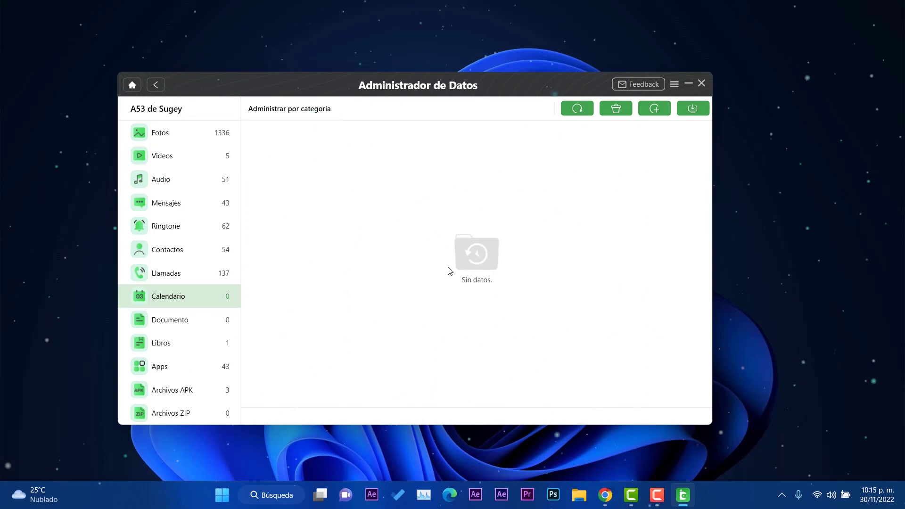
click(192, 137)
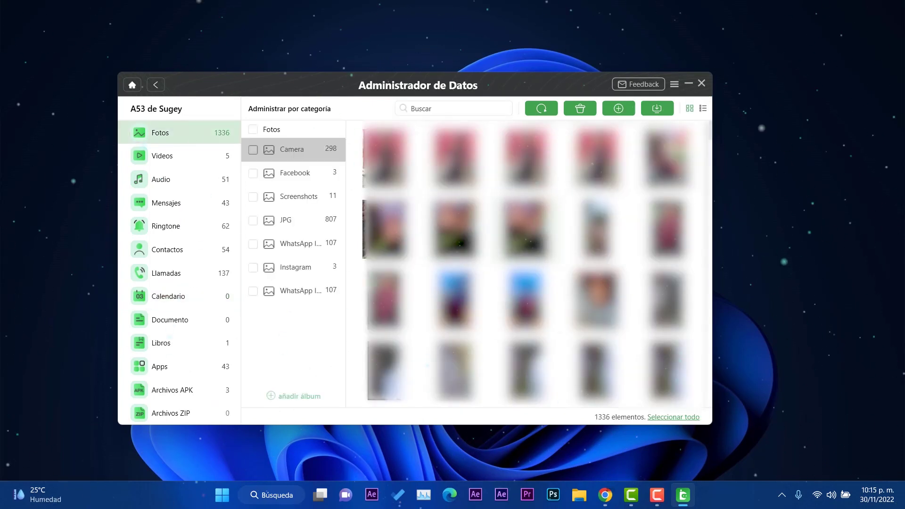
Step: Export a single photo from the phone's Camera album to the computer
scroll(528, 263, down, 3)
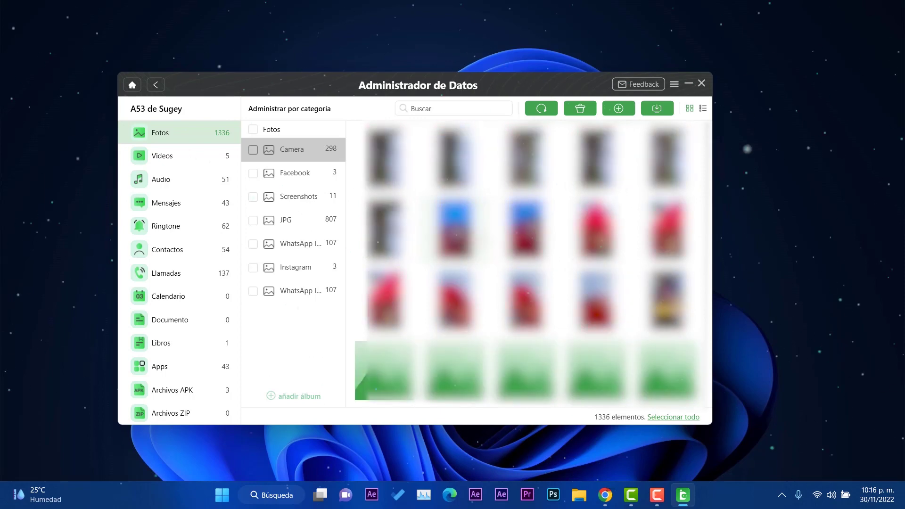
scroll(528, 264, up, 3)
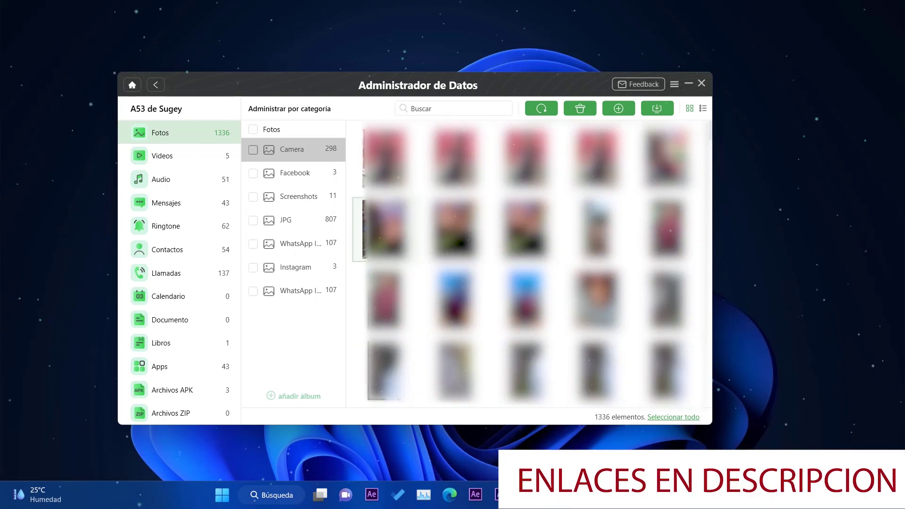
click(525, 229)
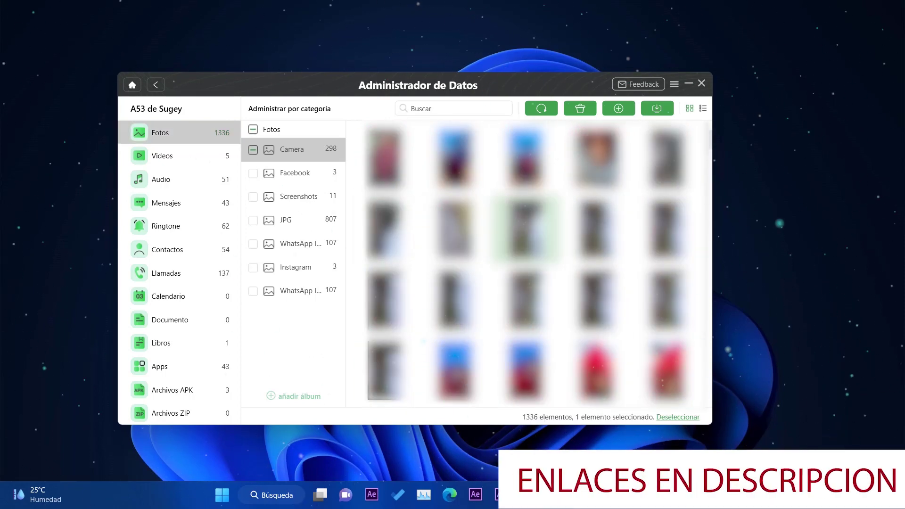
click(658, 109)
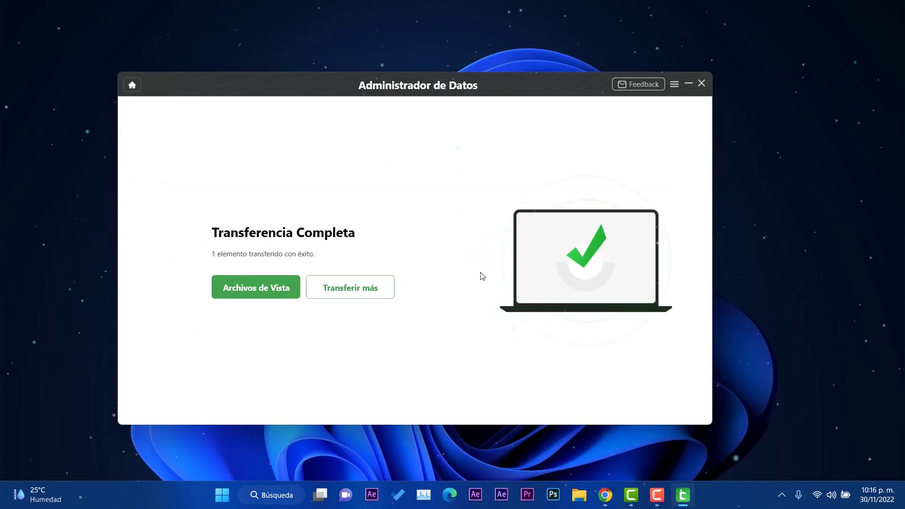
Step: Open the location of the single exported photo and look inside its Fotos folder
click(278, 287)
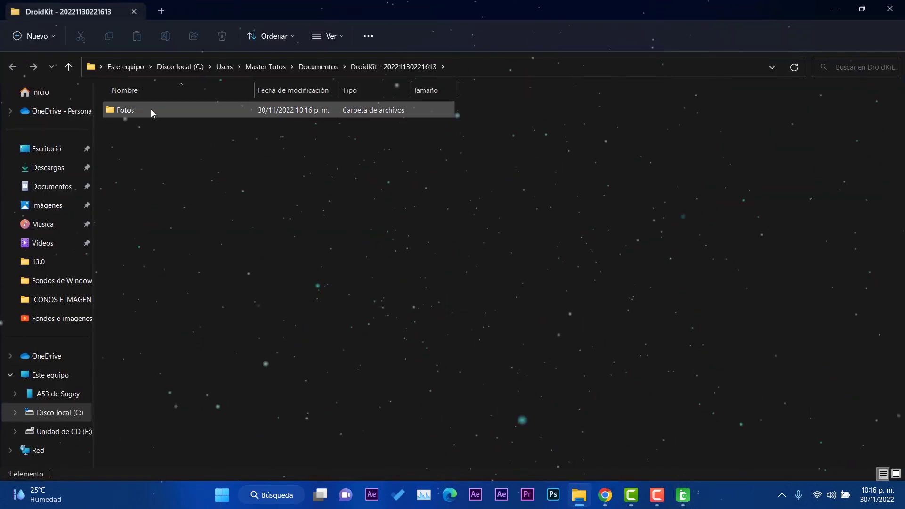
double_click(148, 109)
double_click(139, 109)
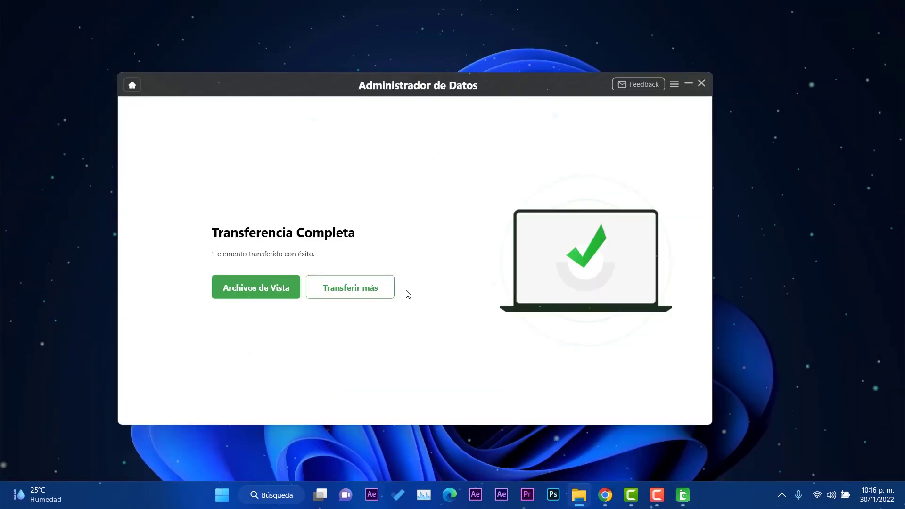
Step: Add the image 22h2 from the computer's Archivos XD folder to the phone's Camera album
click(364, 293)
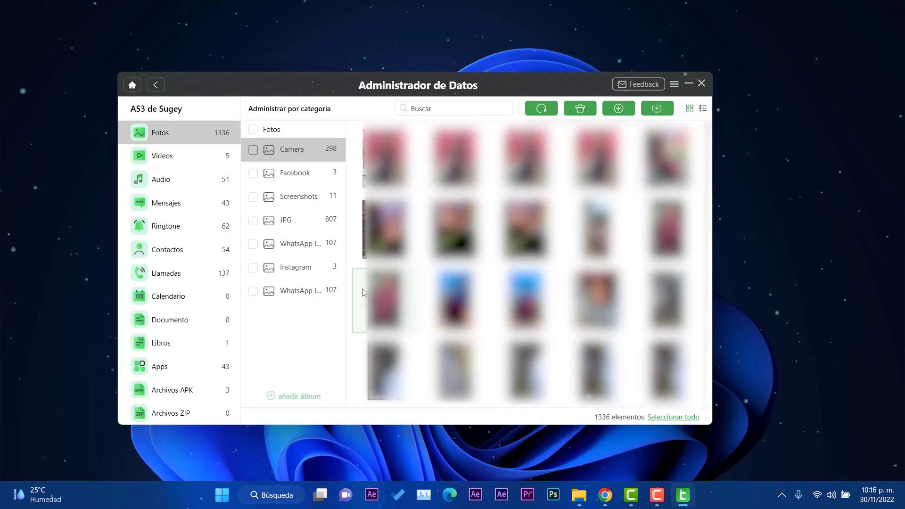
scroll(525, 264, down, 5)
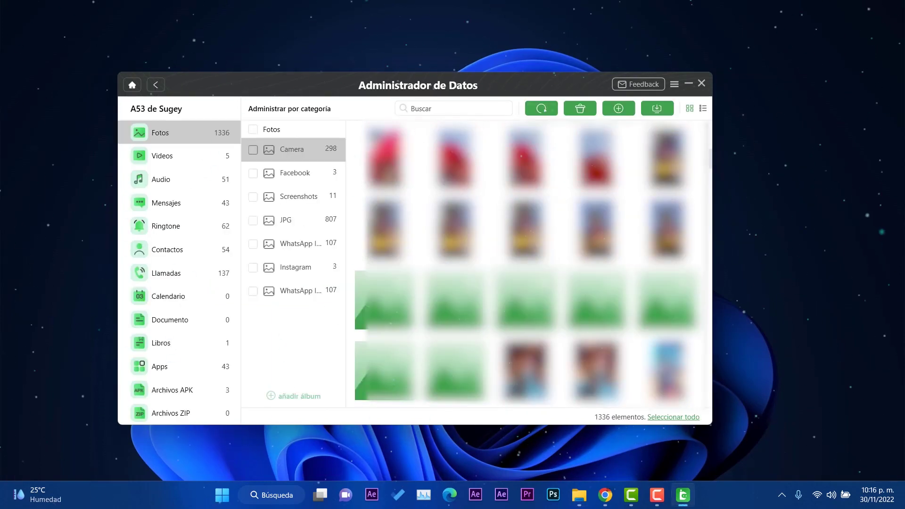
click(617, 109)
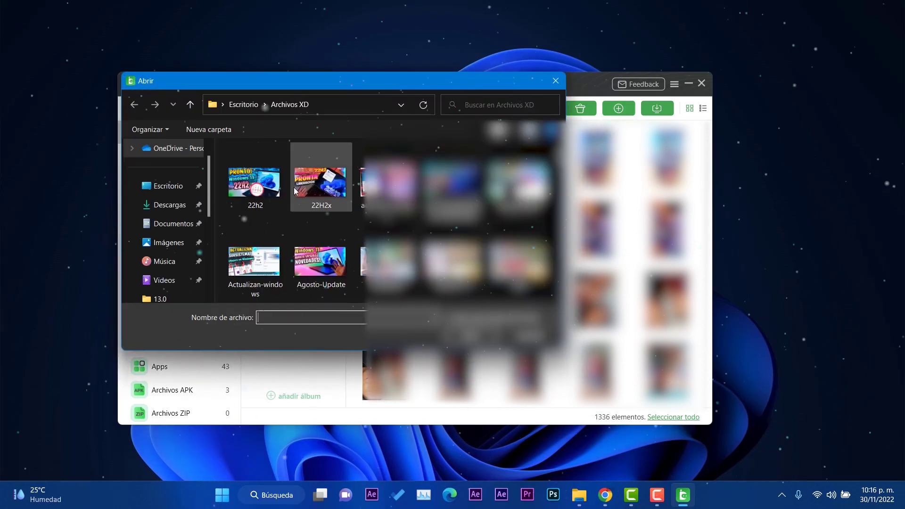
double_click(272, 191)
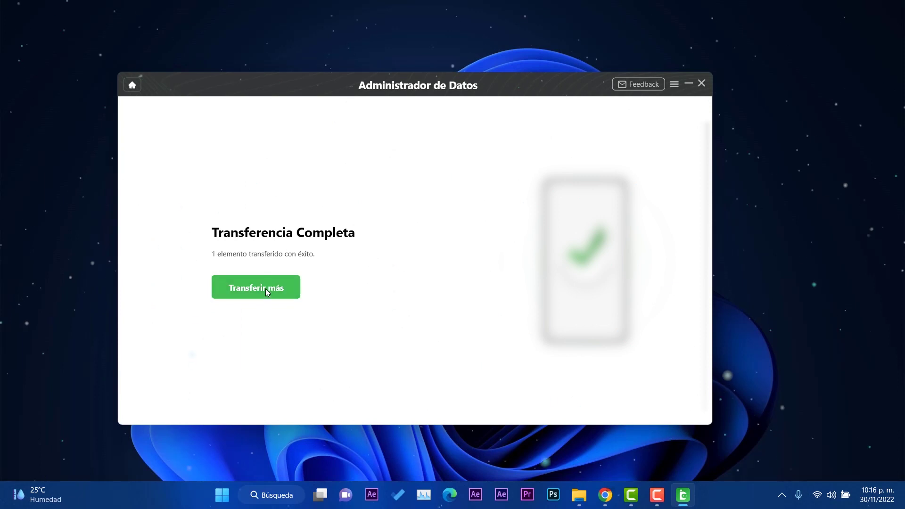
Step: Add another image from the computer's Archivos XD folder to the phone's Camera album
click(265, 290)
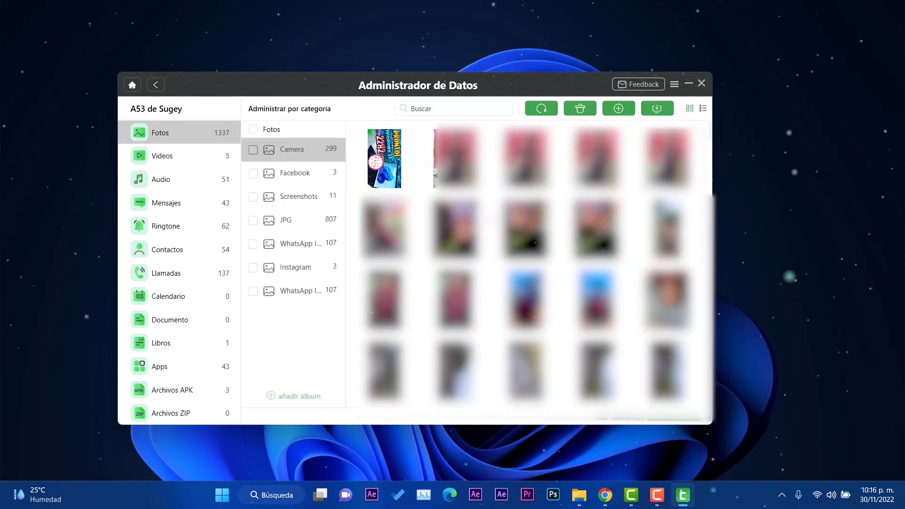
click(385, 158)
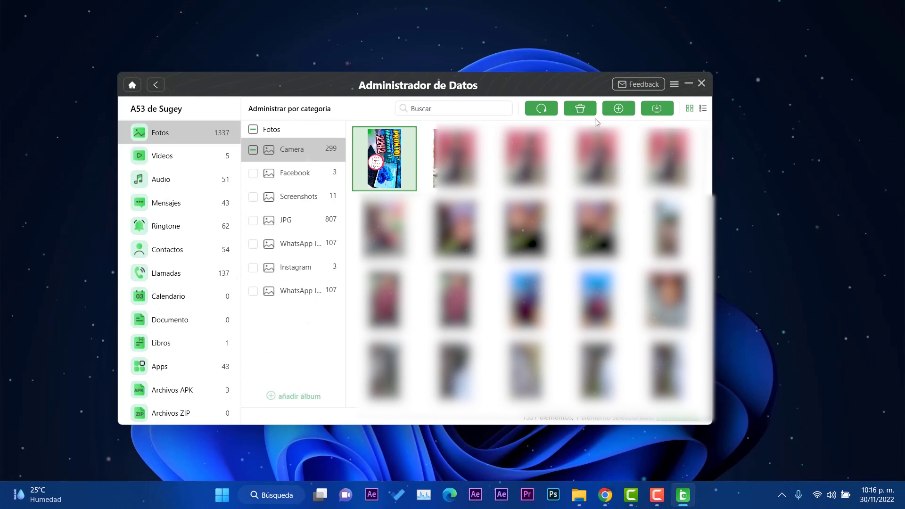
click(618, 108)
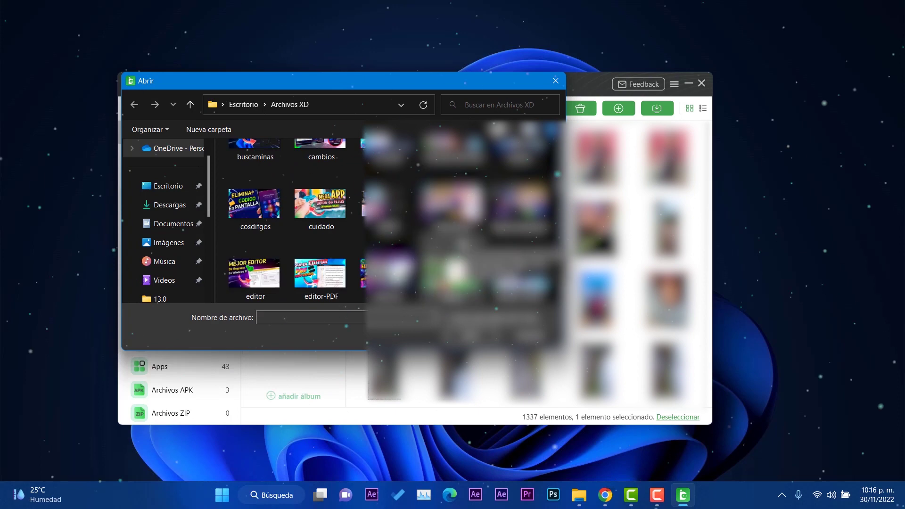
key(Return)
click(271, 287)
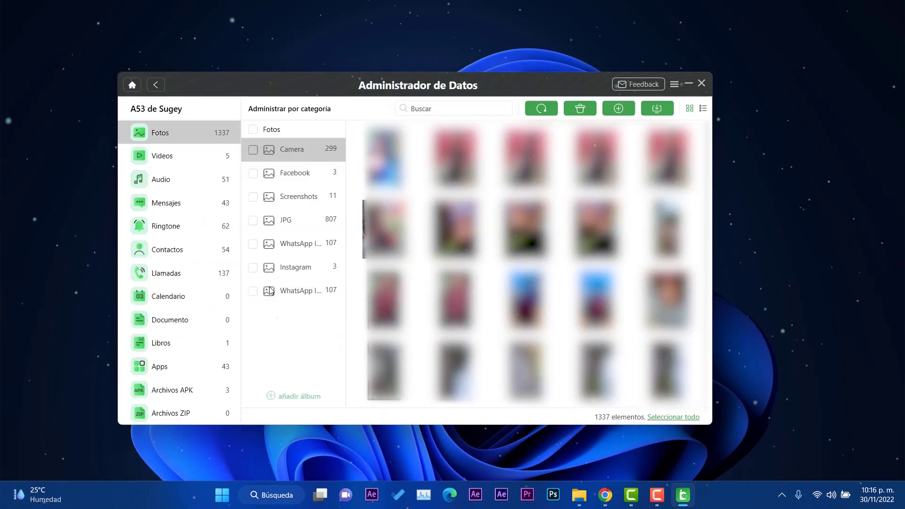
Step: Look through the phone's data categories from Videos down to Calendario, and return to the device overview
click(160, 156)
click(165, 181)
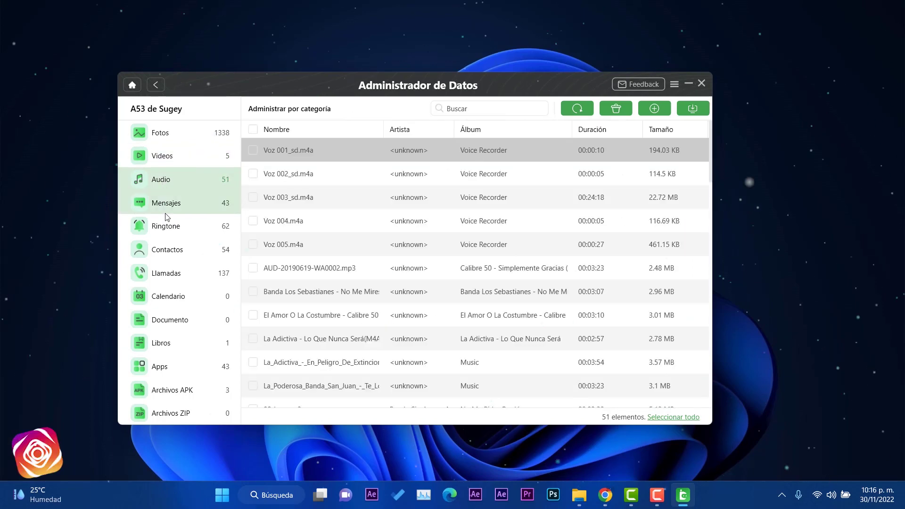
click(165, 211)
click(165, 231)
click(165, 252)
click(169, 276)
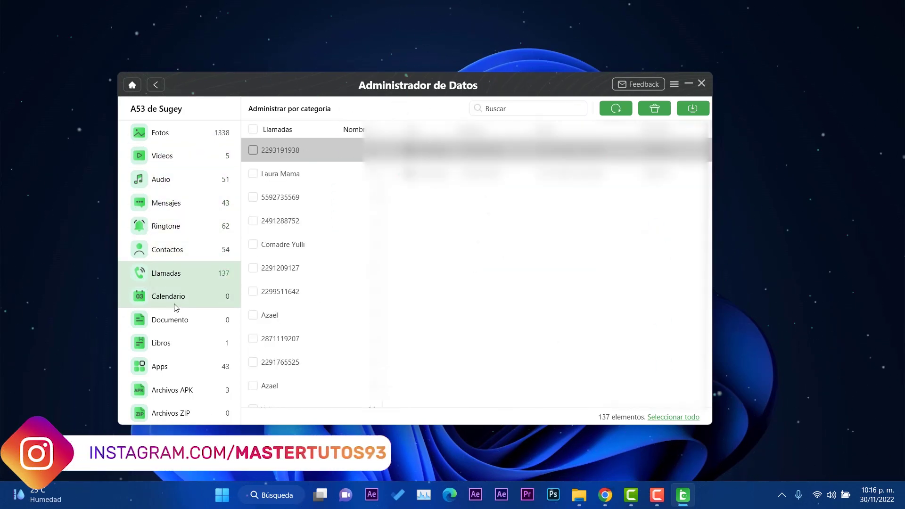
click(174, 304)
click(156, 85)
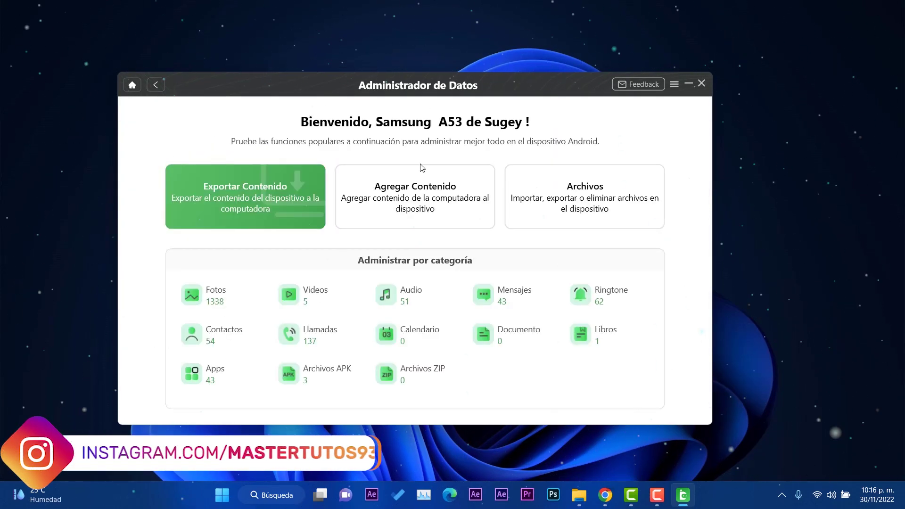
Step: Transfer the image buscaminas from the computer's Archivos XD folder to the phone using Agregar Contenido
click(433, 202)
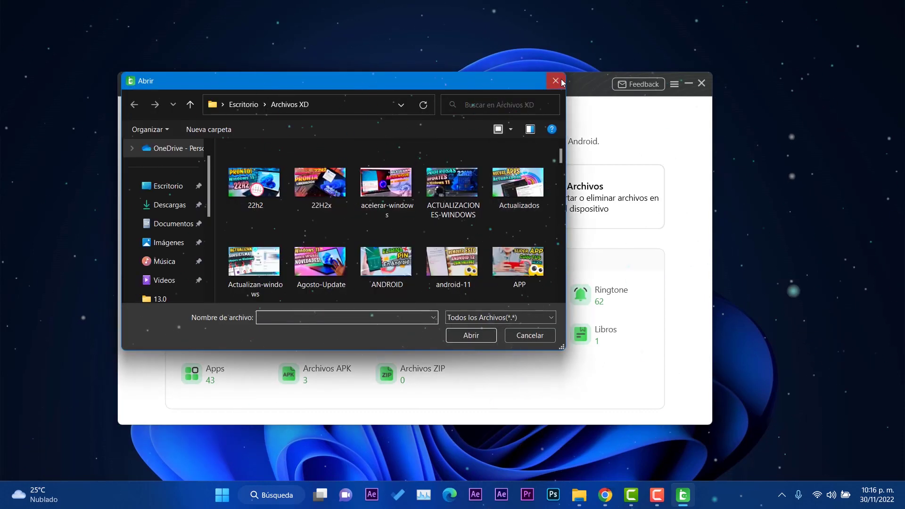
click(556, 81)
click(426, 205)
scroll(422, 230, down, 5)
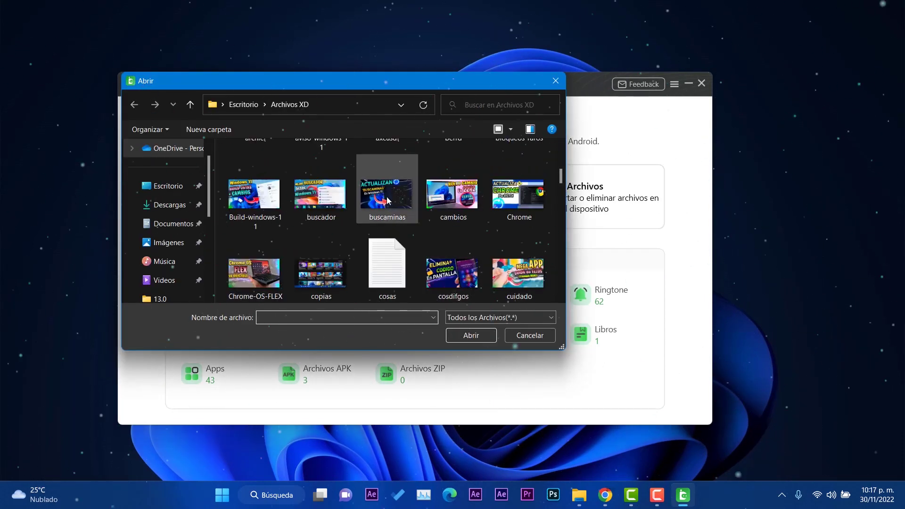
double_click(388, 201)
click(430, 379)
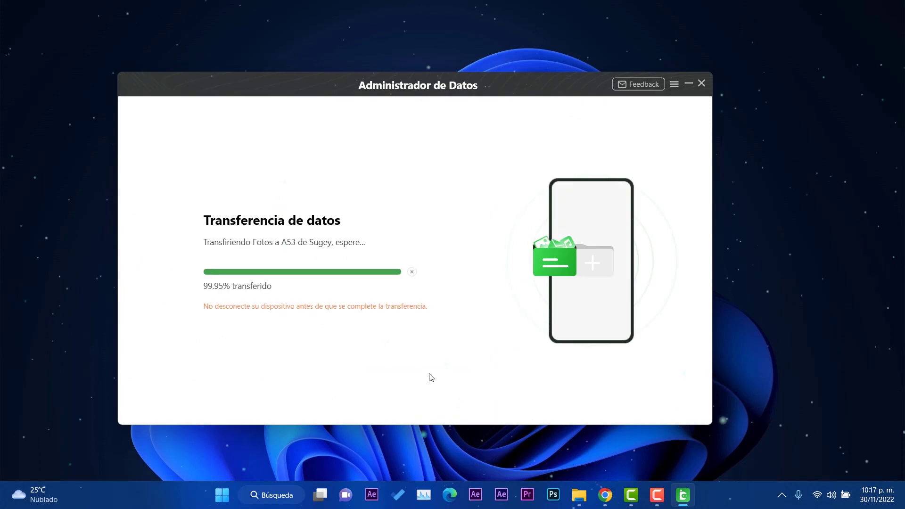
click(296, 285)
Step: Open the phone's file storage through Archivos and look inside the Alarms and DCIM folders
click(584, 179)
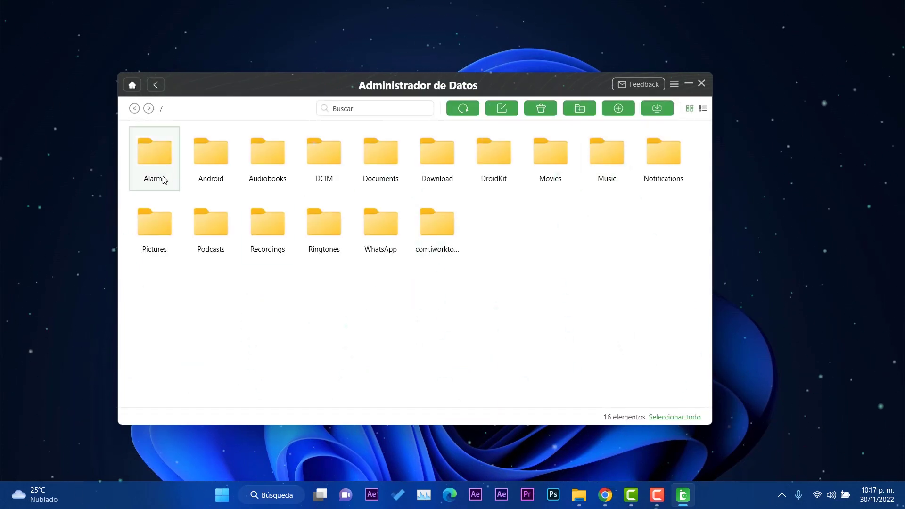
double_click(153, 162)
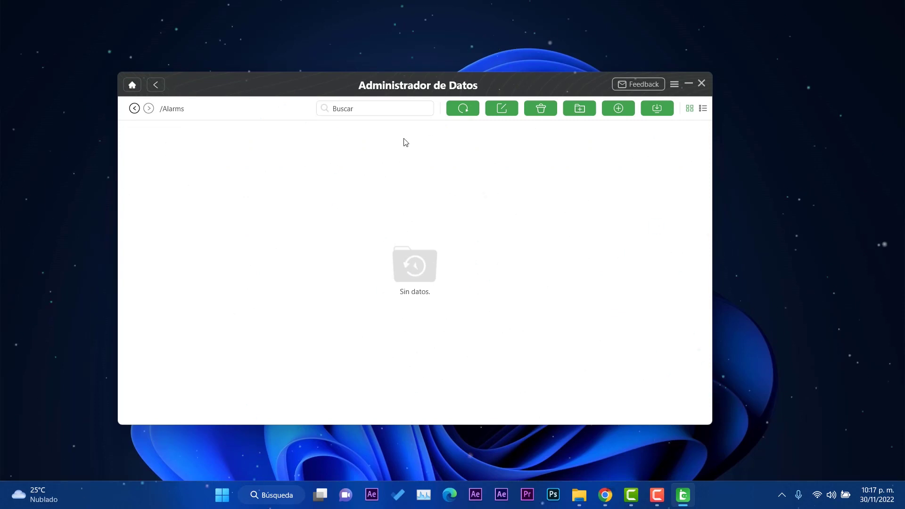
click(136, 109)
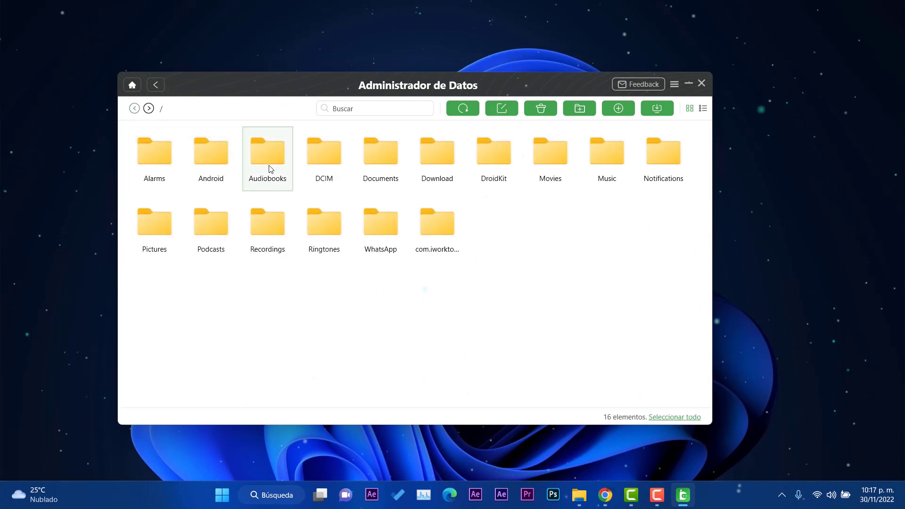
double_click(325, 169)
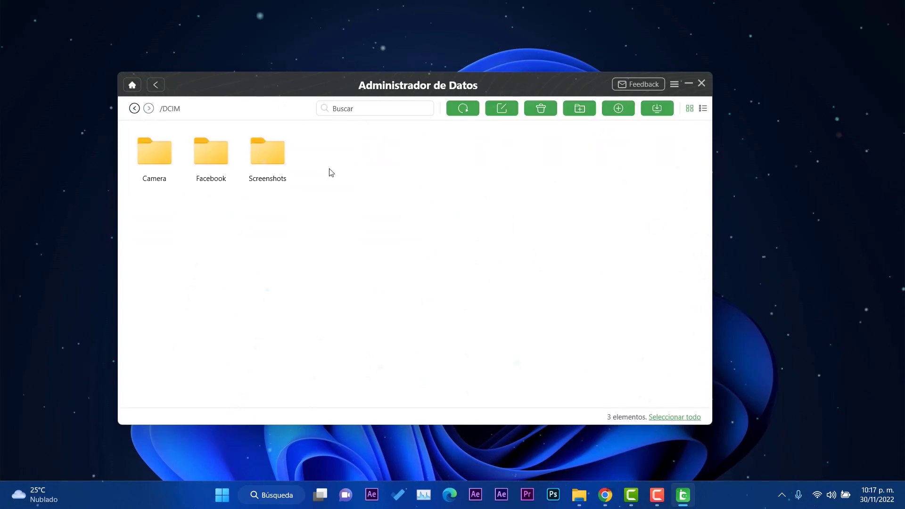
click(134, 108)
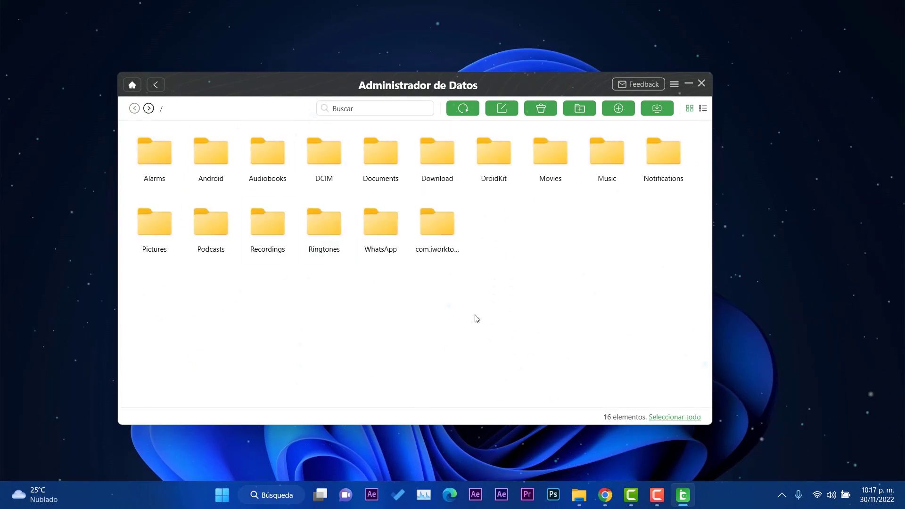
Step: Create a folder named xd in the root of the phone's storage and return to the main tool selection screen
click(580, 109)
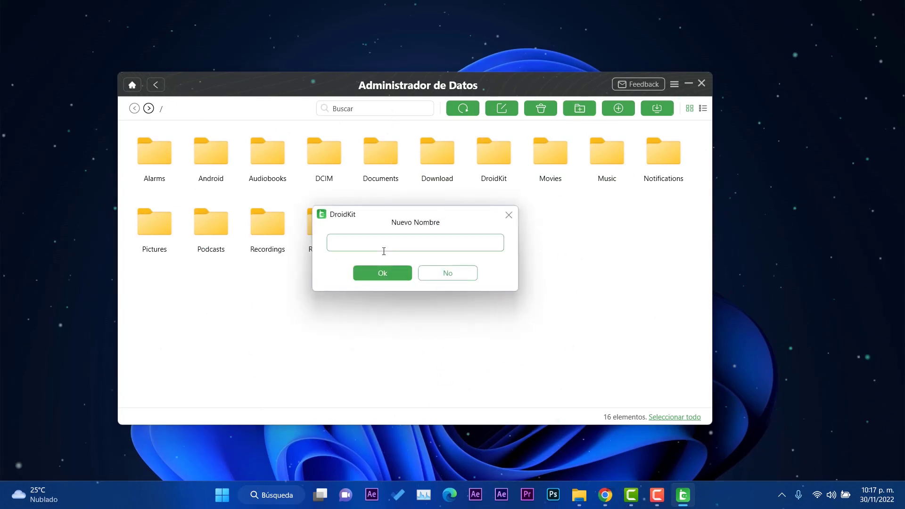
click(396, 274)
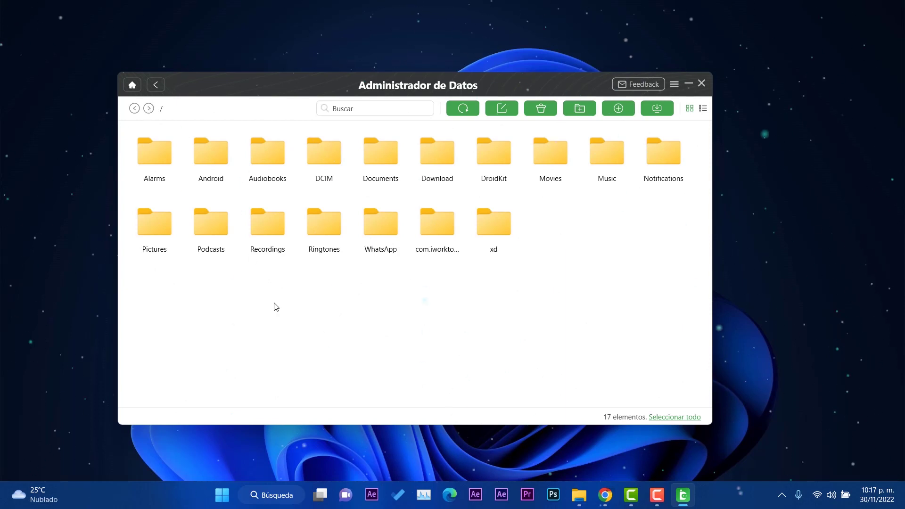
click(155, 84)
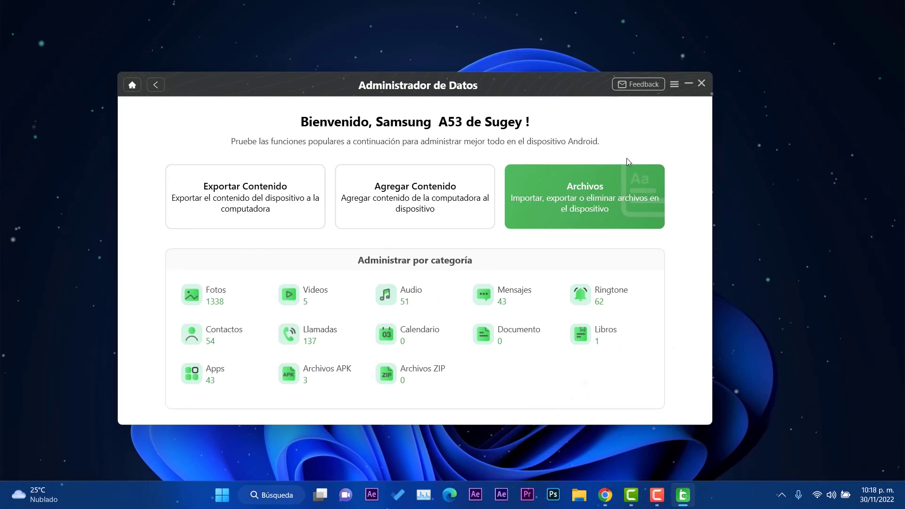
click(156, 85)
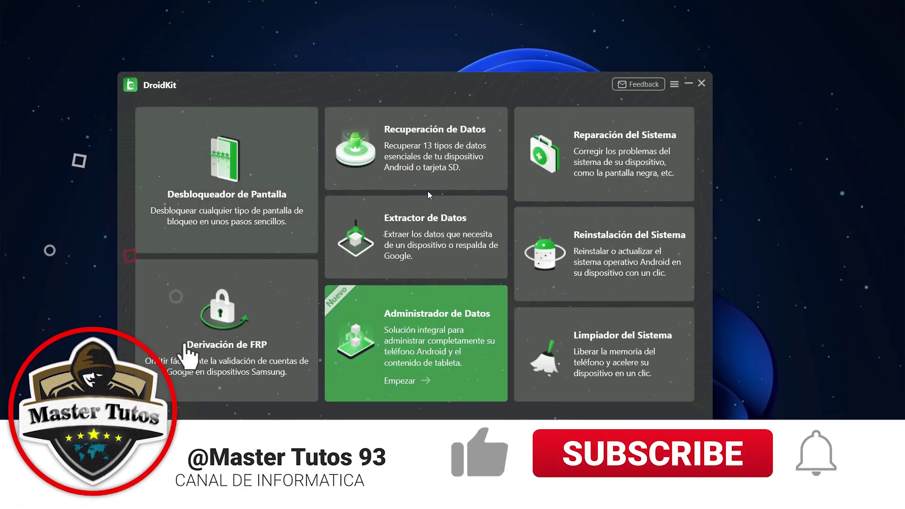